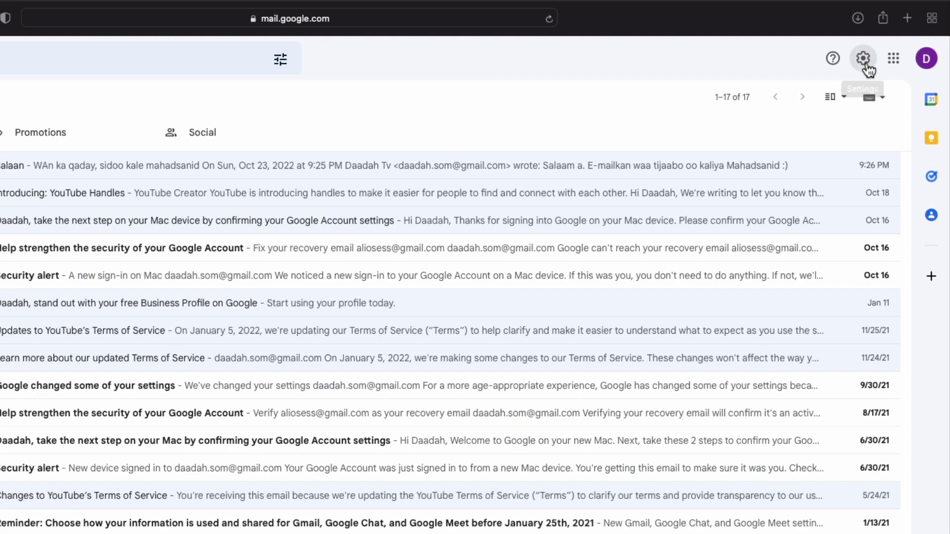
Try the Compact and Default inbox densities in the quick settings, ending on Comfortable
left_click(866, 64)
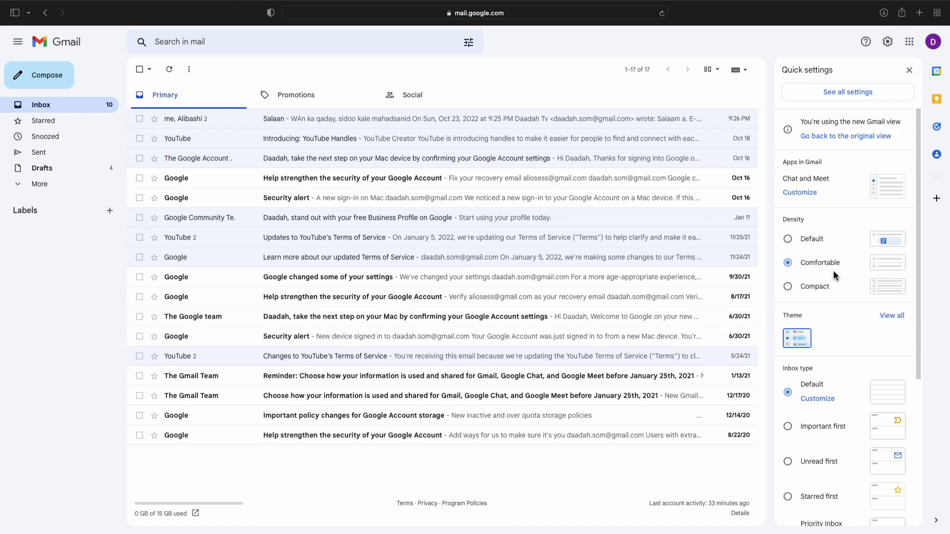
left_click(790, 286)
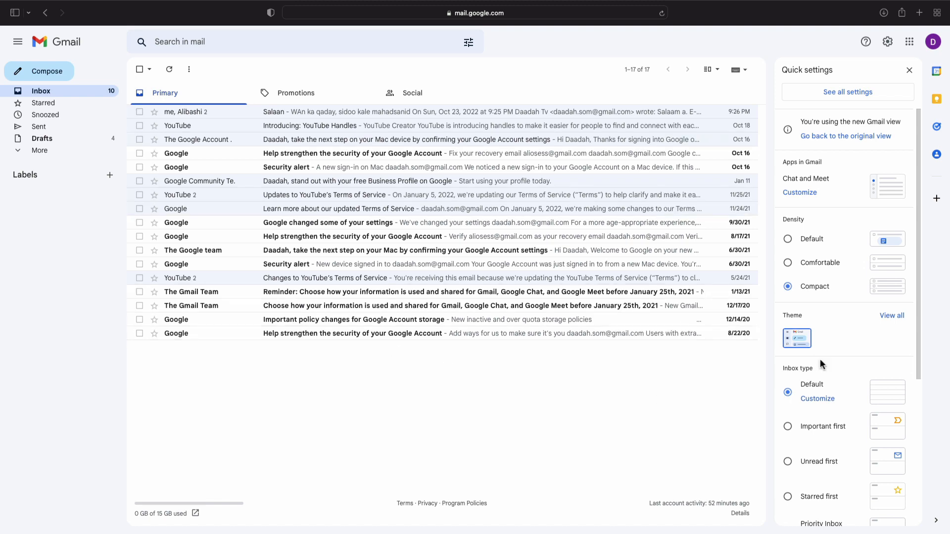
left_click(788, 240)
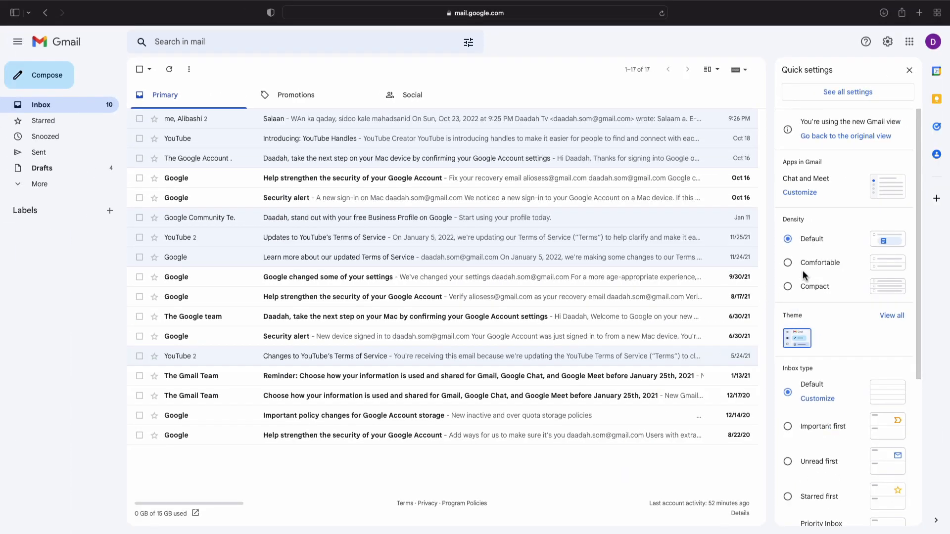
left_click(788, 263)
left_click(787, 287)
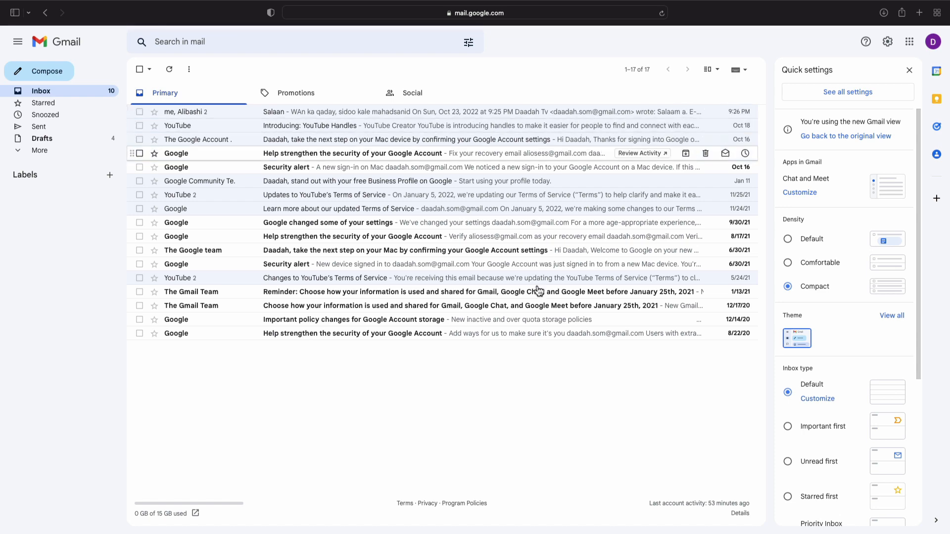
left_click(788, 263)
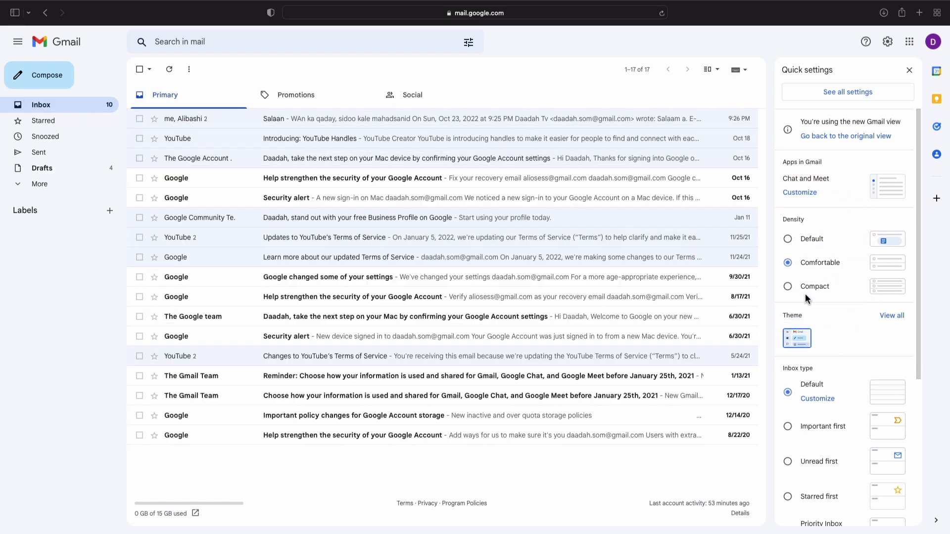
Try the Unread first and Priority Inbox types, and return the inbox type to Default
scroll(806, 293, "down", 2)
scroll(805, 294, "down", 2)
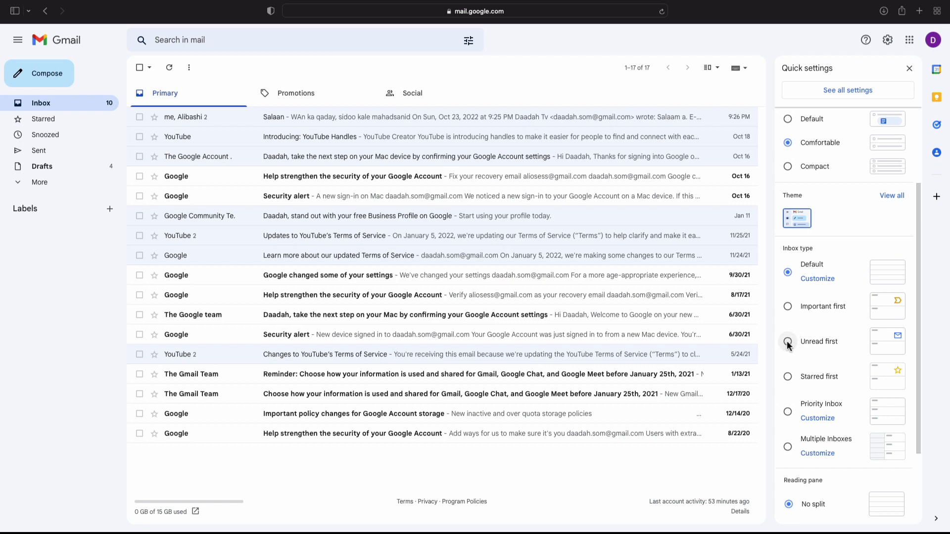
left_click(788, 341)
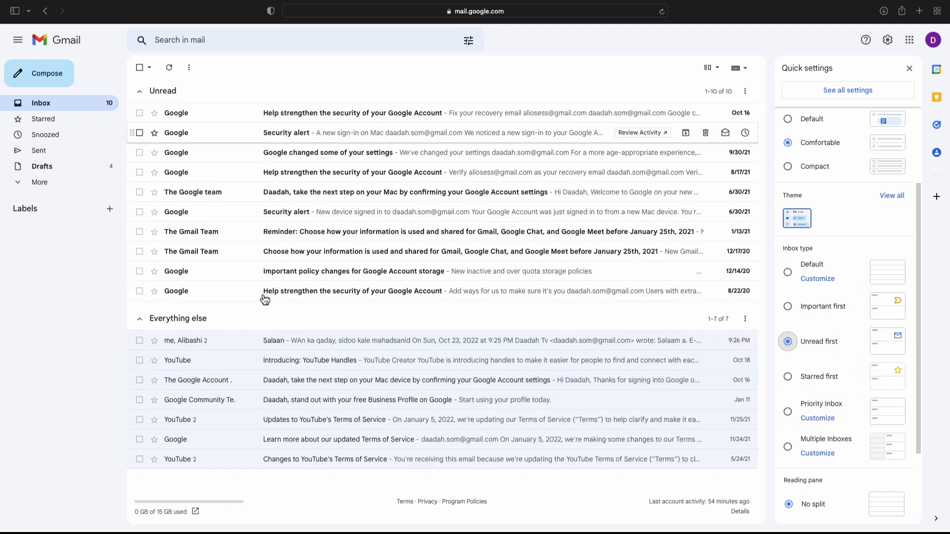
left_click(789, 411)
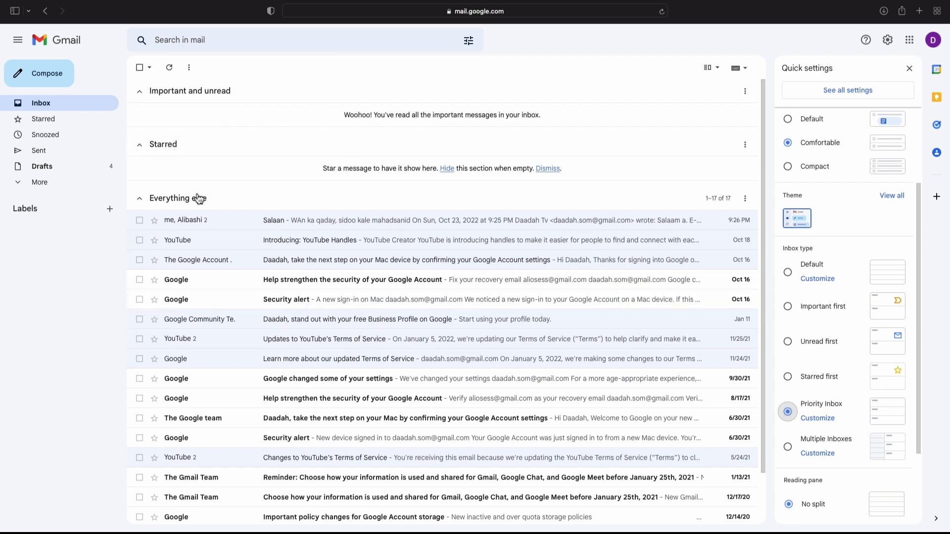
scroll(300, 285, "down", 1)
scroll(303, 290, "up", 1)
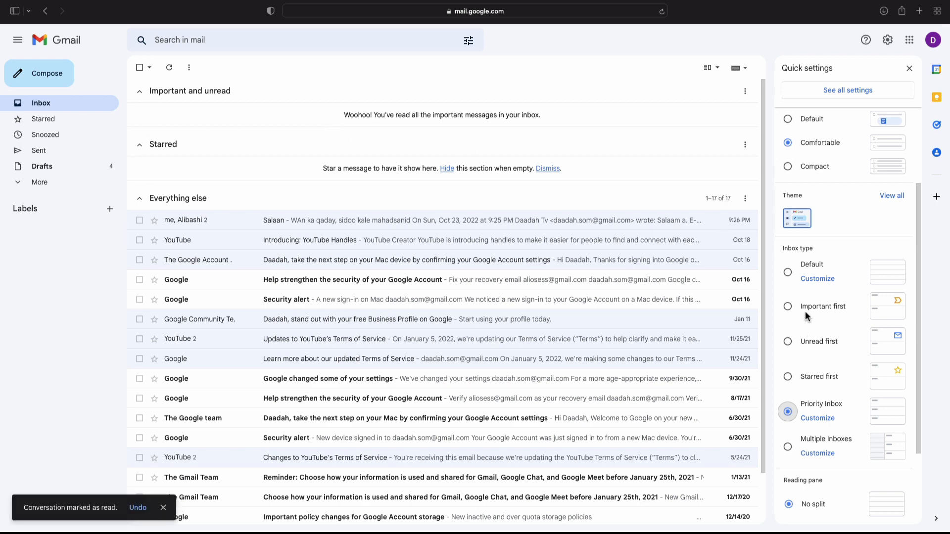
left_click(788, 272)
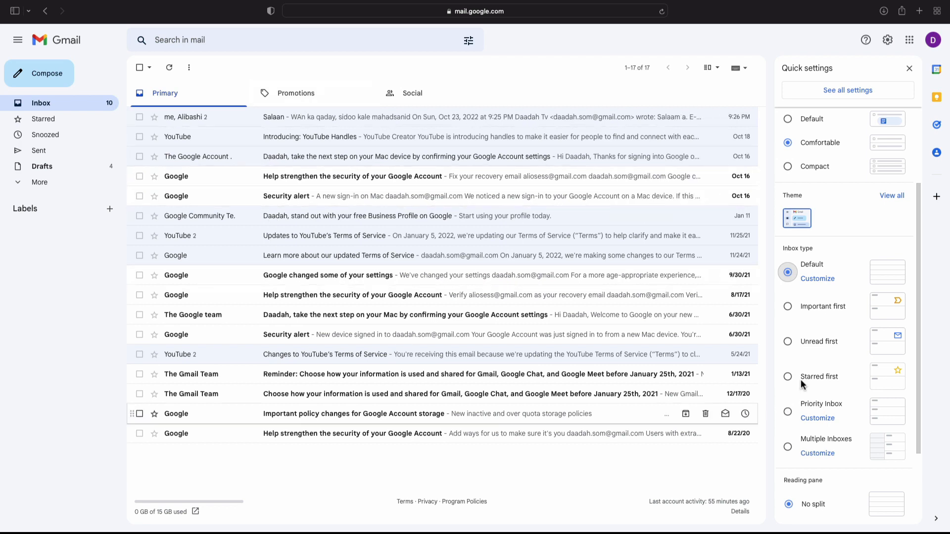
Preview the Salaan message with the reading pane right of the inbox, restore No split, and close the quick settings
scroll(810, 368, "down", 2)
scroll(812, 364, "down", 1)
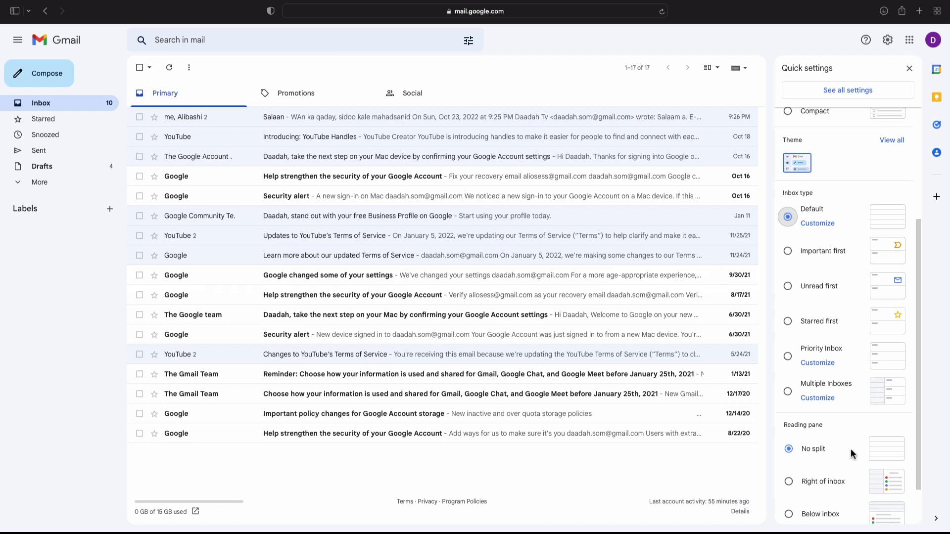
scroll(849, 449, "down", 2)
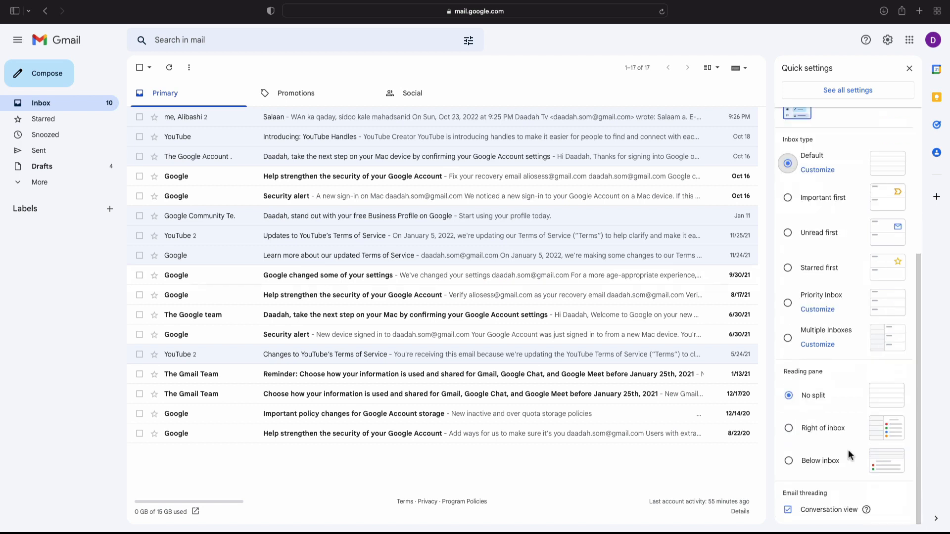
left_click(788, 427)
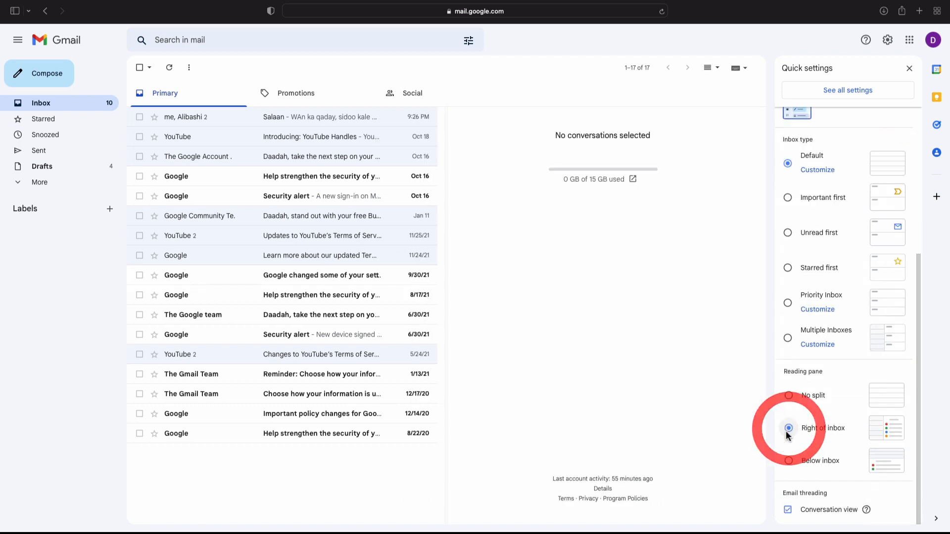
left_click(237, 117)
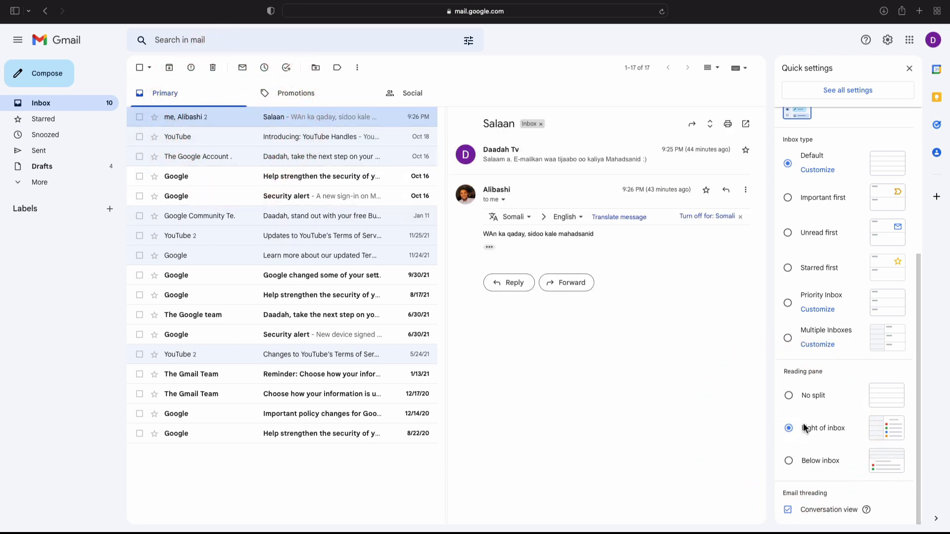
left_click(789, 396)
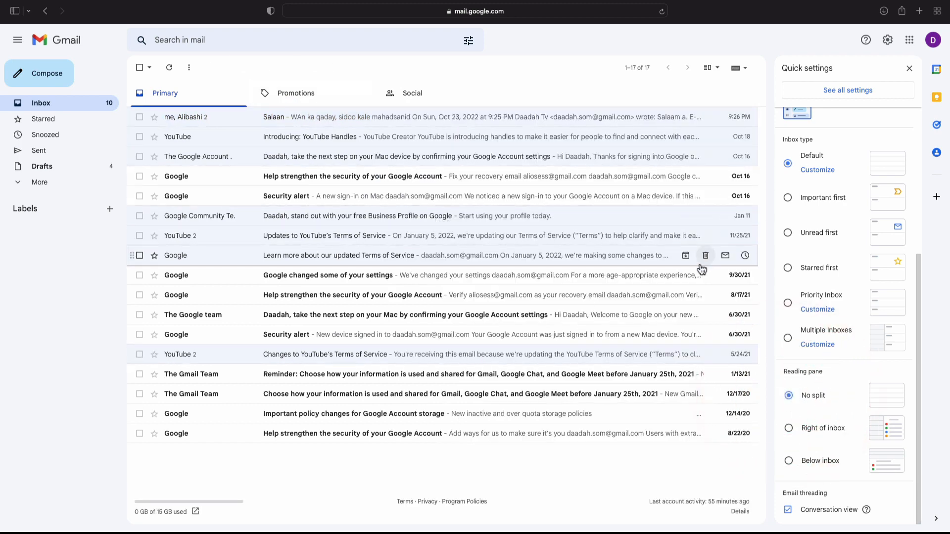
scroll(885, 335, "up", 5)
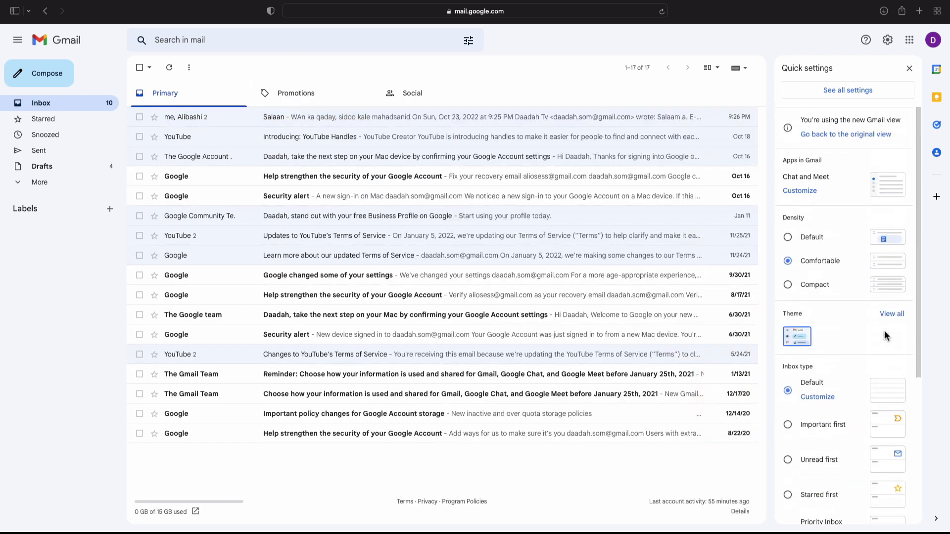
left_click(910, 68)
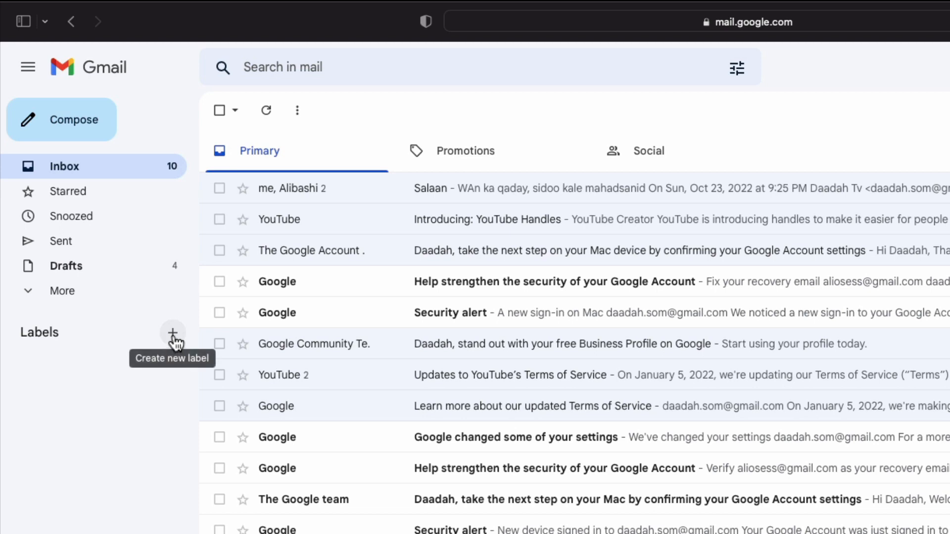
Create a new top-level label named Keeyd
left_click(172, 337)
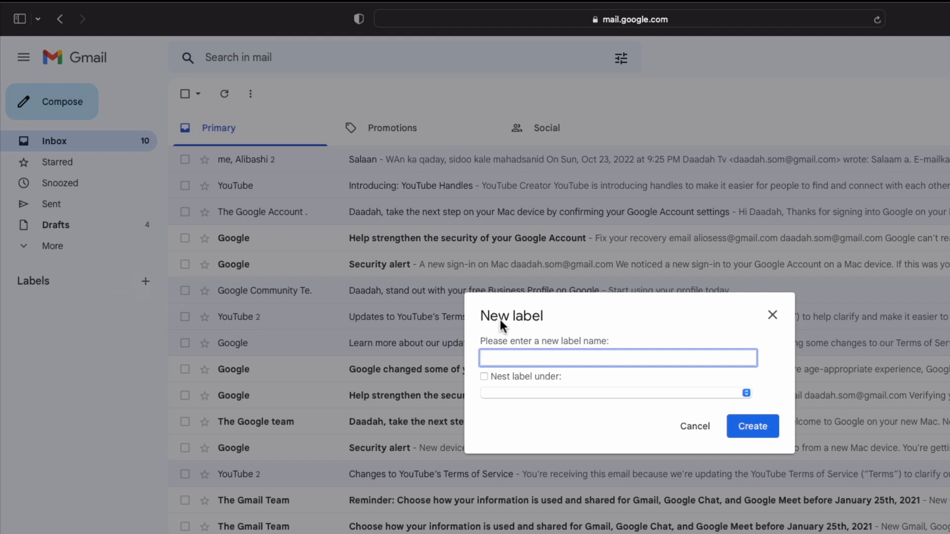
left_click(604, 360)
type("Keeyd")
left_click(752, 430)
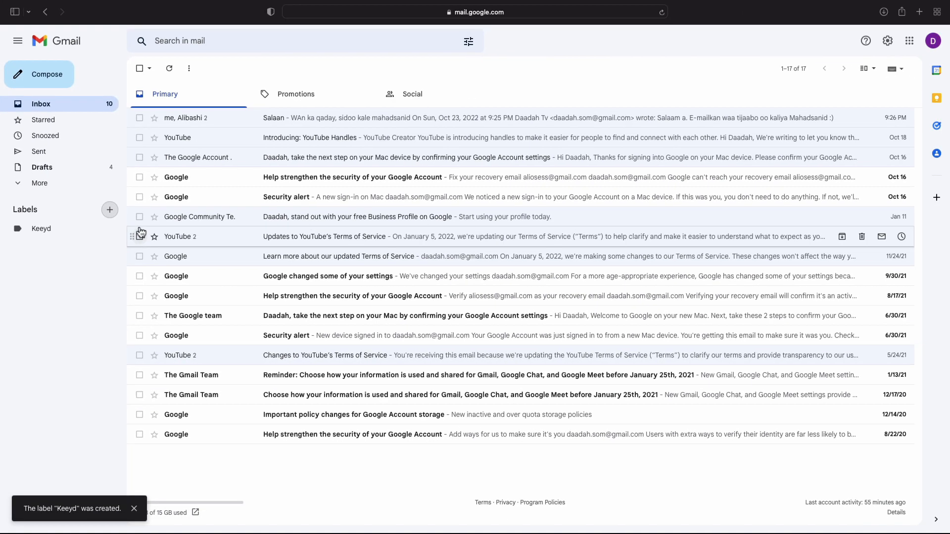
Create a second top-level label named Kajawaab
left_click(110, 211)
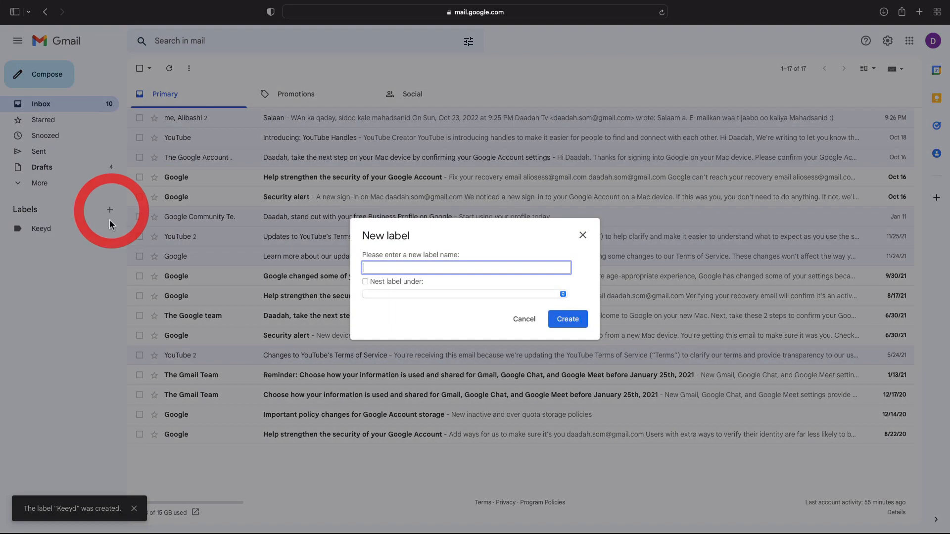
left_click(426, 267)
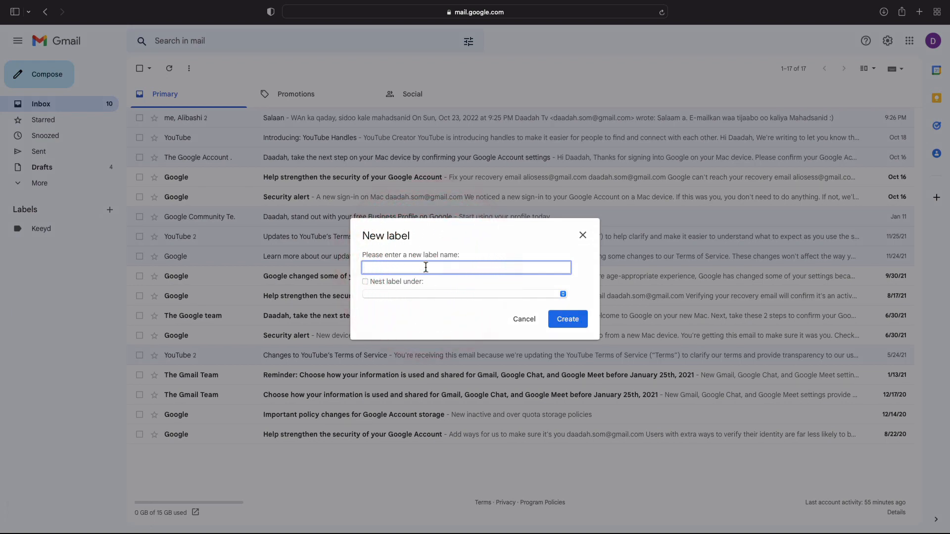
key("shift")
type("Ka")
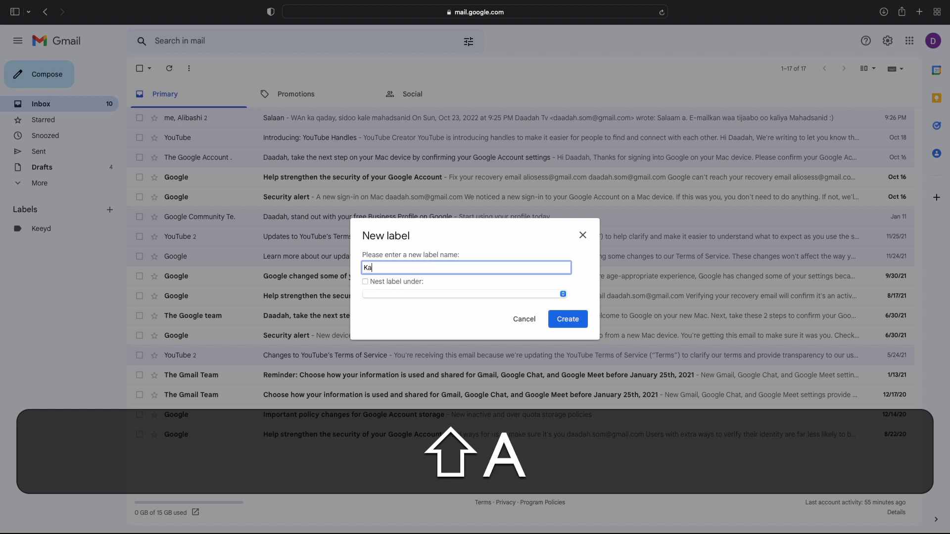
type("jawaab")
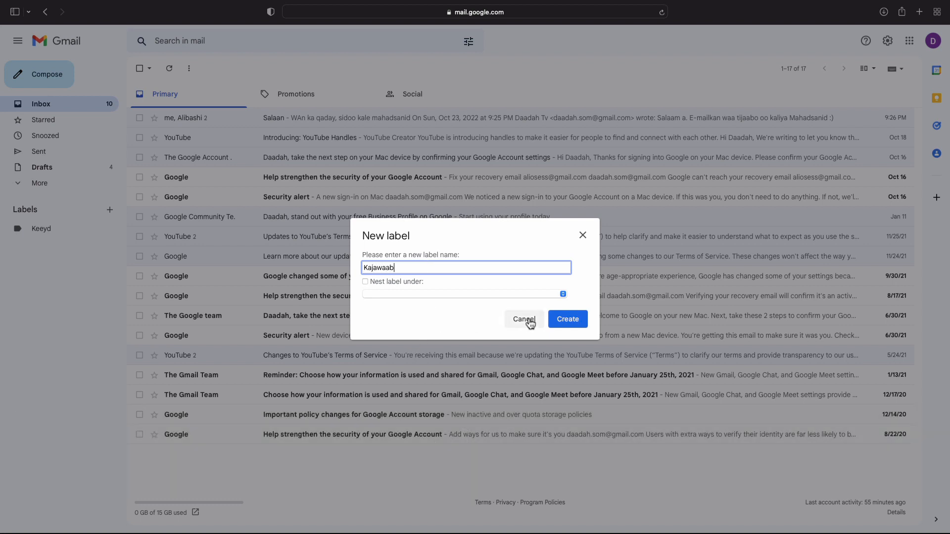
left_click(583, 324)
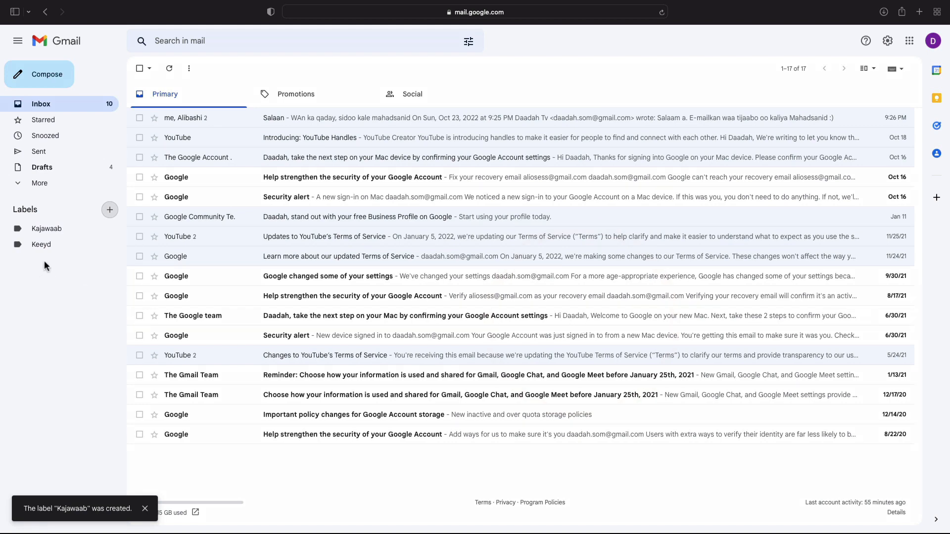
right_click(37, 275)
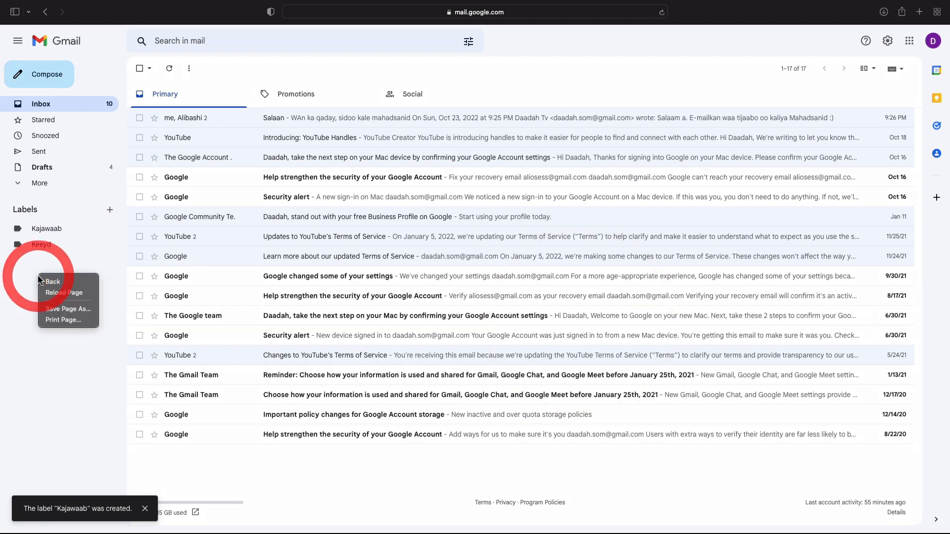
left_click(37, 275)
Create a third top-level label named "Dib u aqri"
left_click(110, 210)
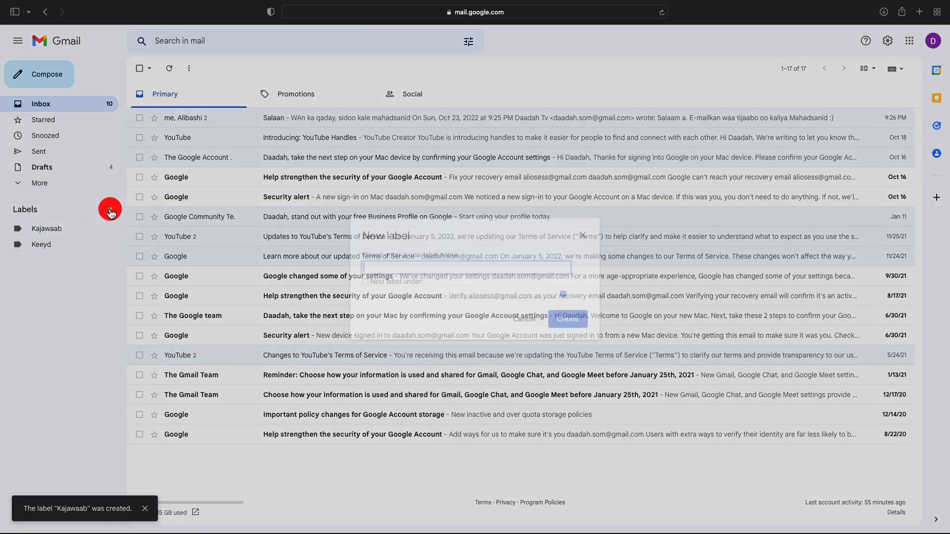
left_click(477, 270)
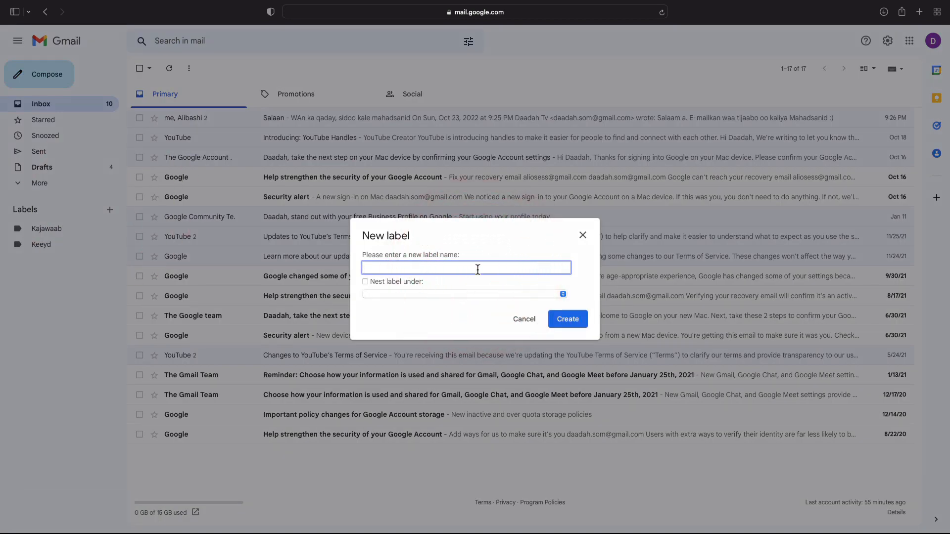
type("Di")
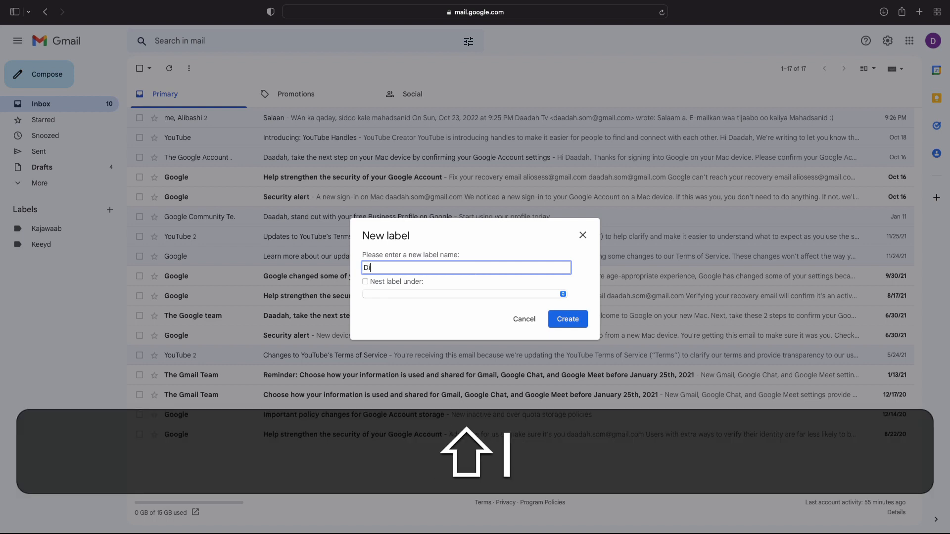
type("b u aq")
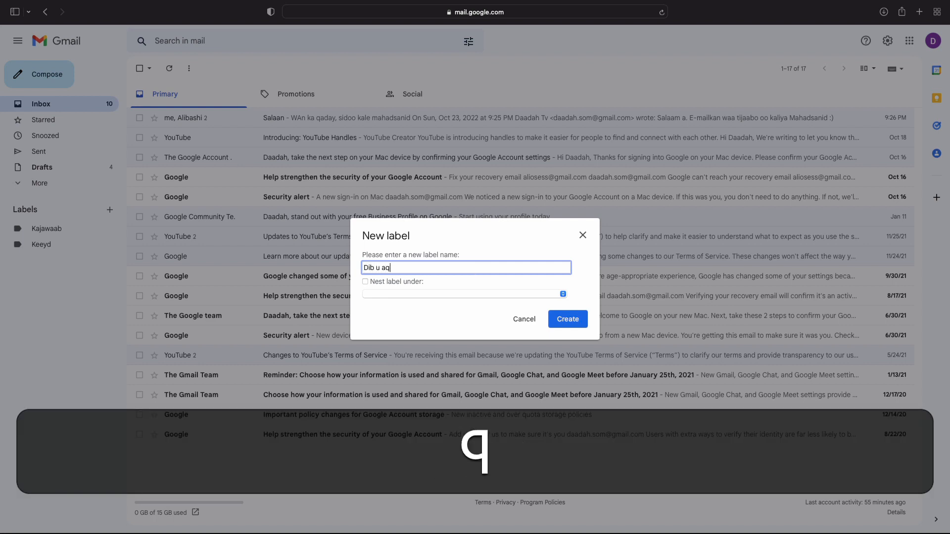
type("ri")
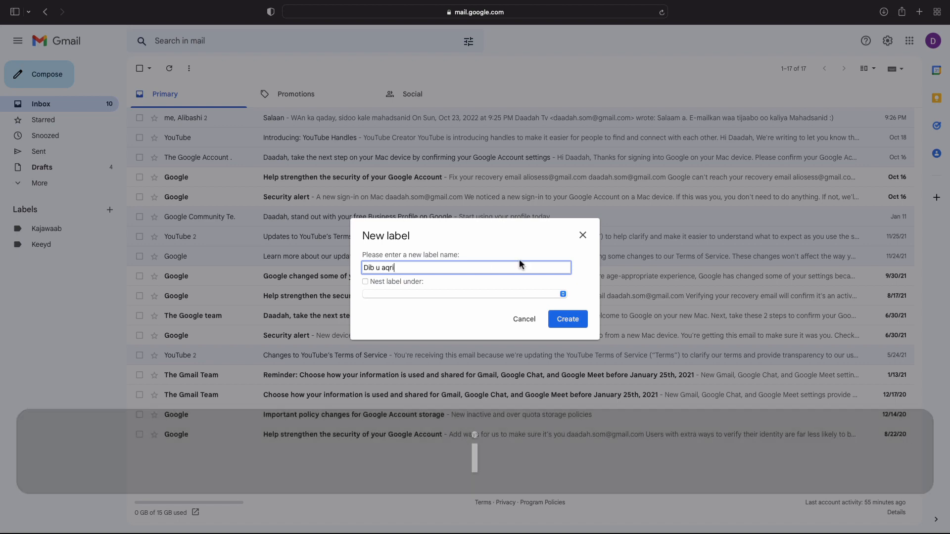
left_click(566, 321)
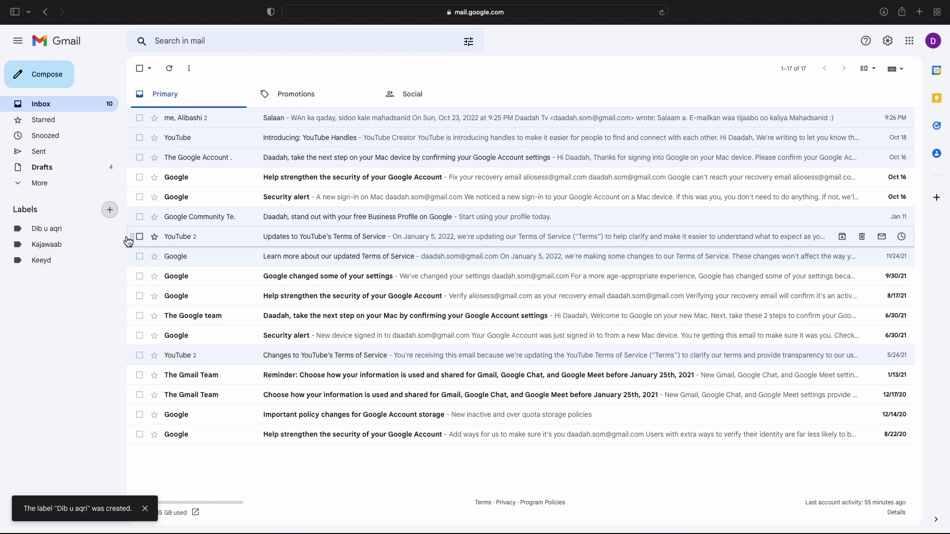
Set the color of the "Dib u aqri" label to the dark teal swatch
mouse_move(111, 238)
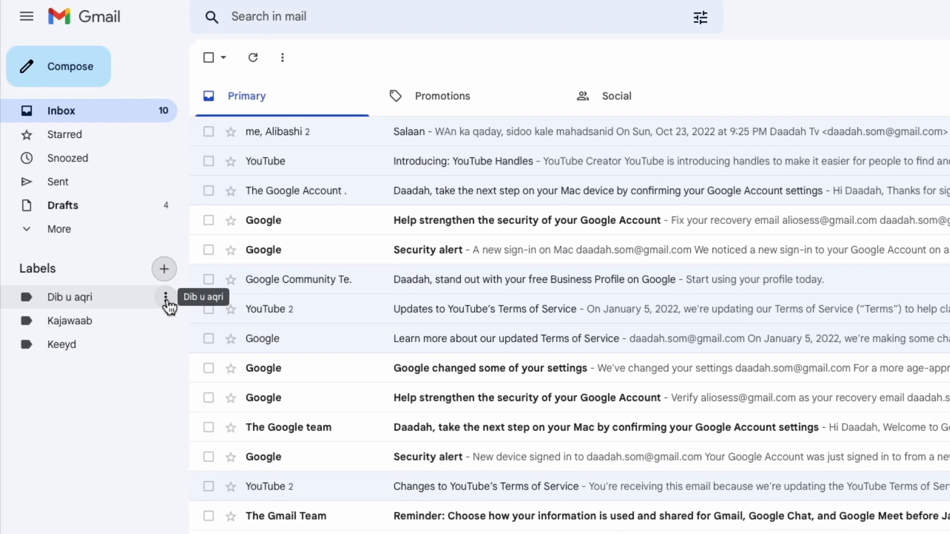
left_click(166, 298)
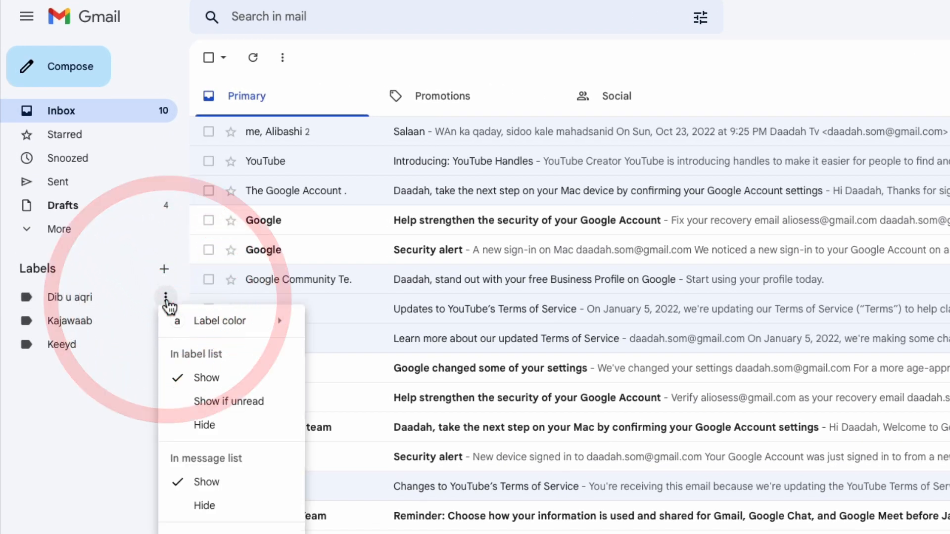
mouse_move(271, 332)
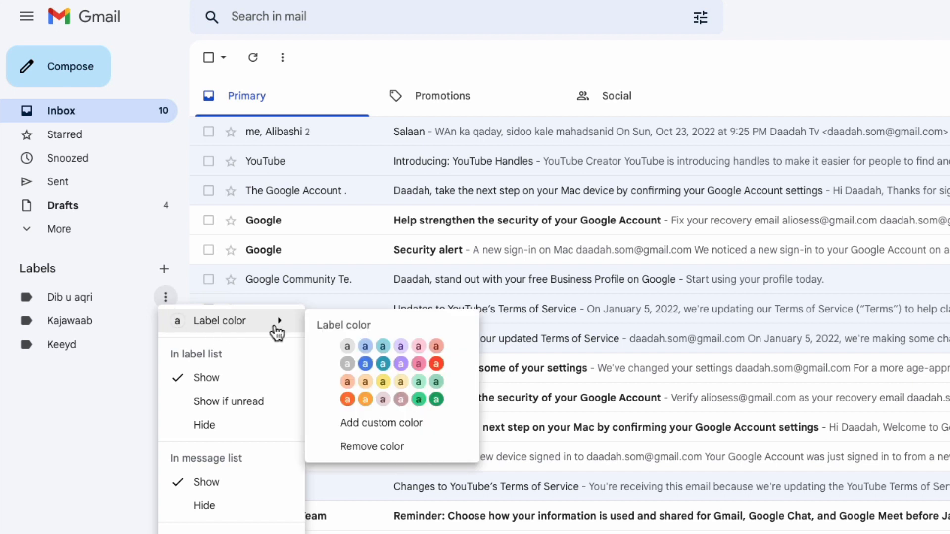
left_click(383, 365)
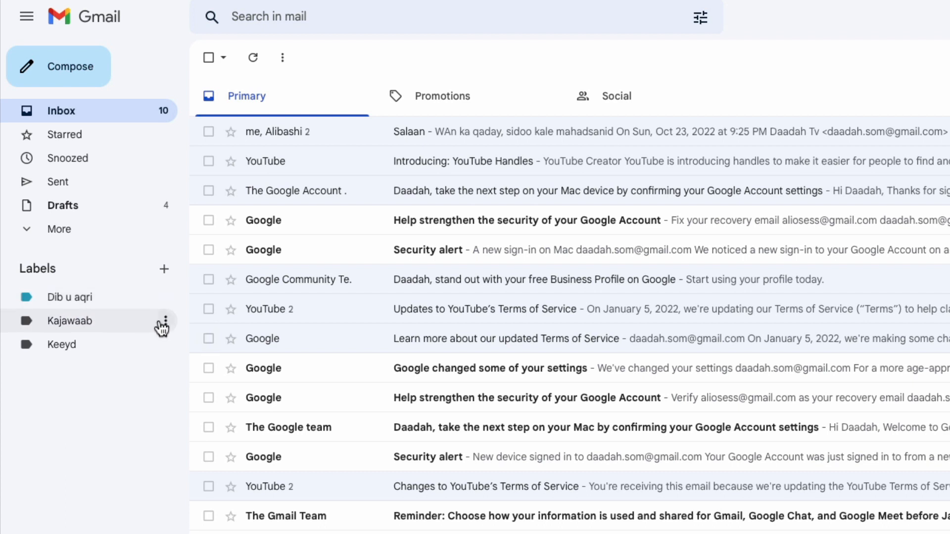
Set the color of the Kajawaab label to the dark green swatch
left_click(165, 322)
mouse_move(227, 352)
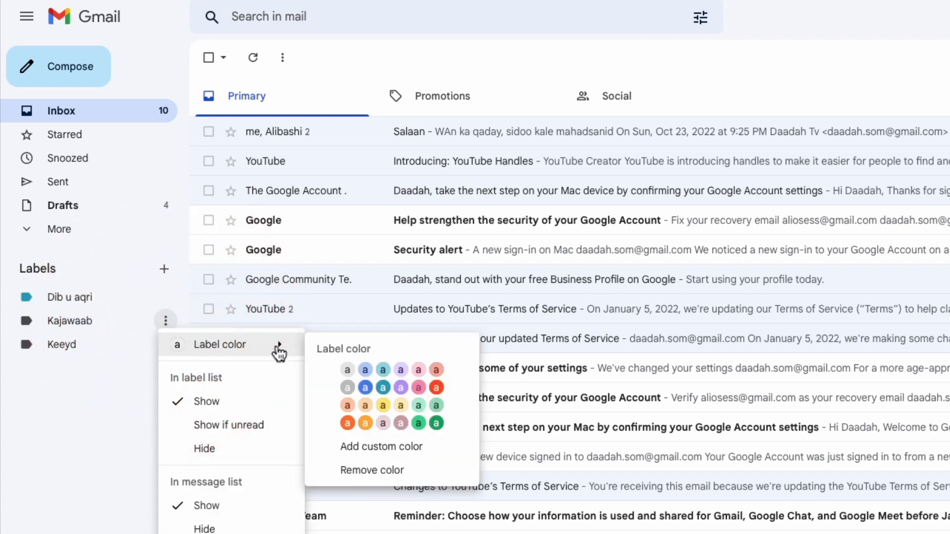
left_click(436, 423)
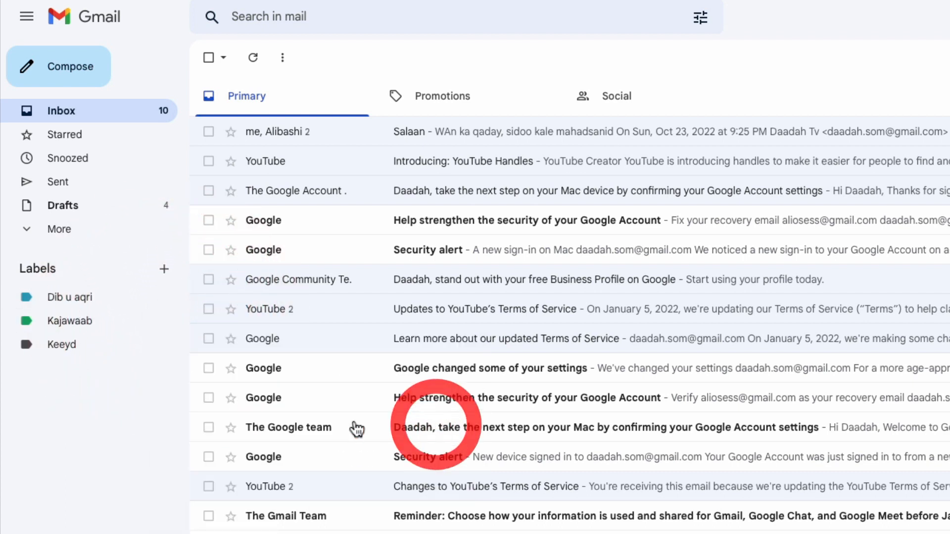
Set the color of the Keeyd label to the dark orange swatch
left_click(165, 344)
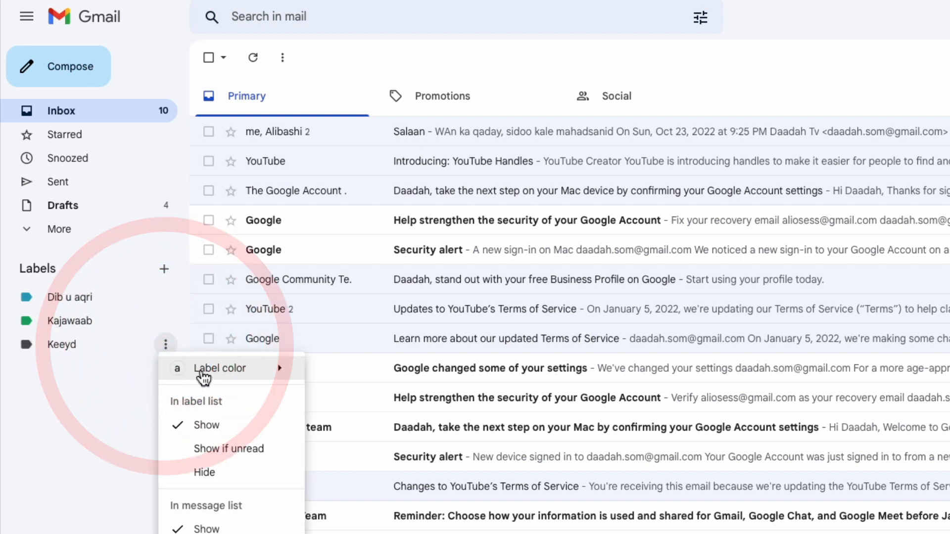
mouse_move(217, 377)
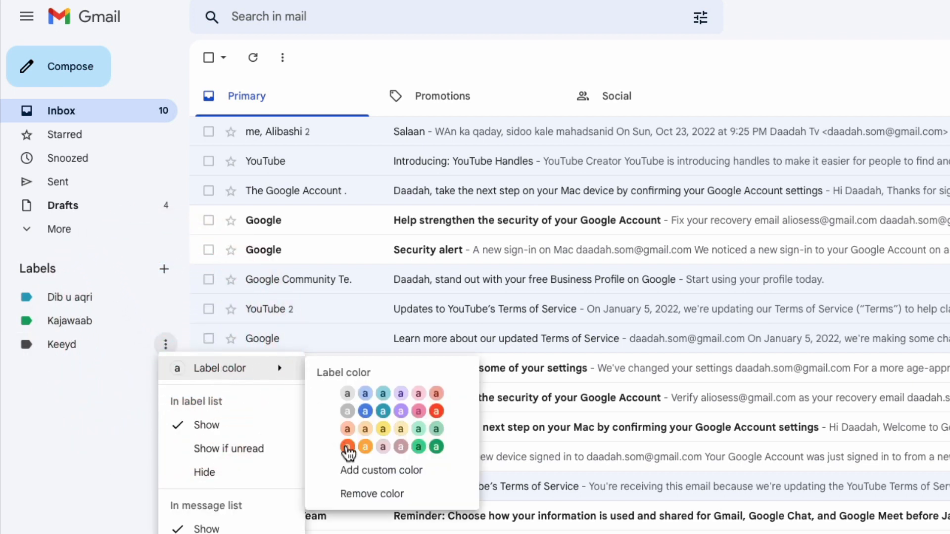
left_click(348, 448)
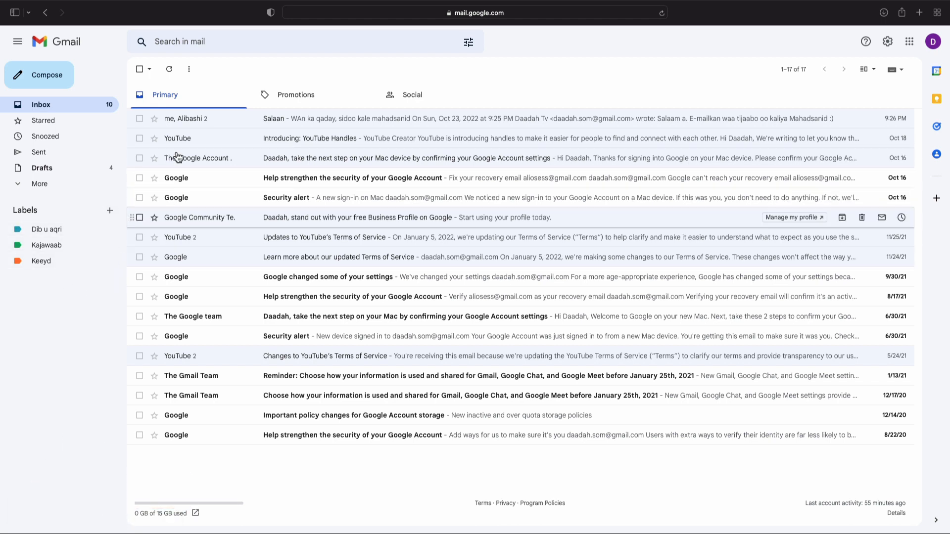
Apply the "Dib u aqri" label to the YouTube email "Introducing: YouTube Handles"
mouse_move(185, 143)
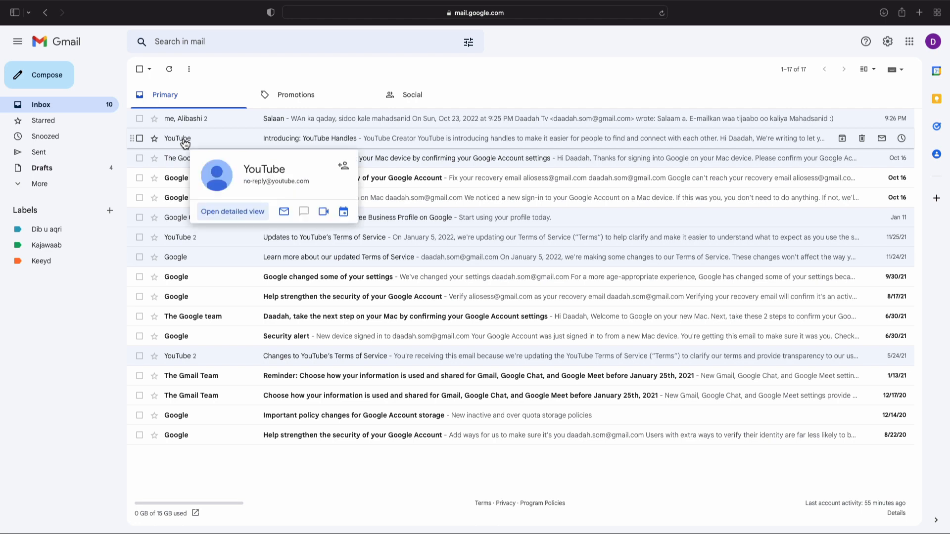
right_click(302, 142)
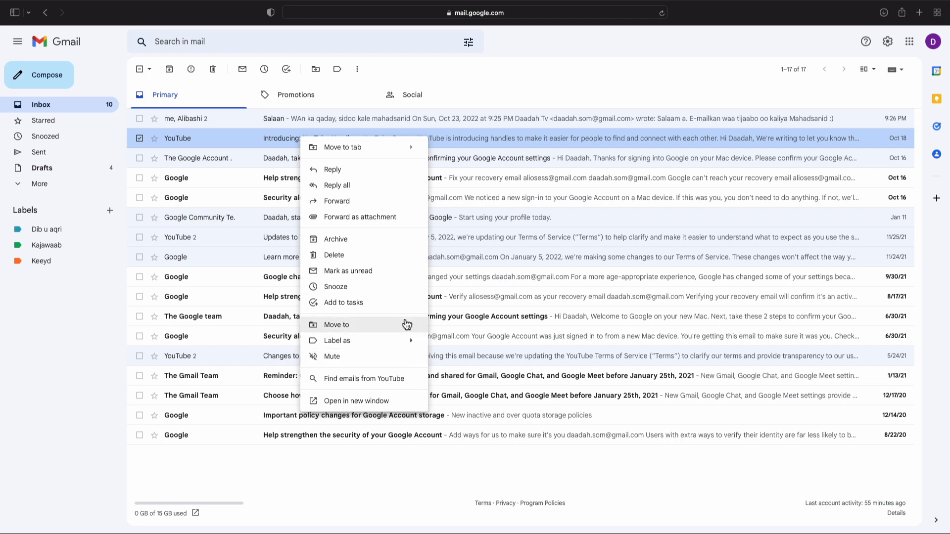
mouse_move(409, 340)
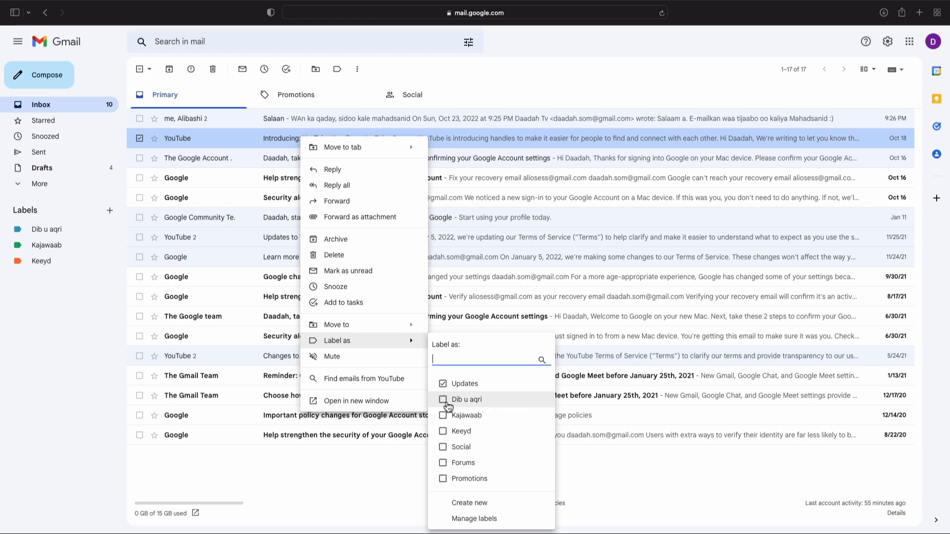
left_click(444, 400)
left_click(473, 503)
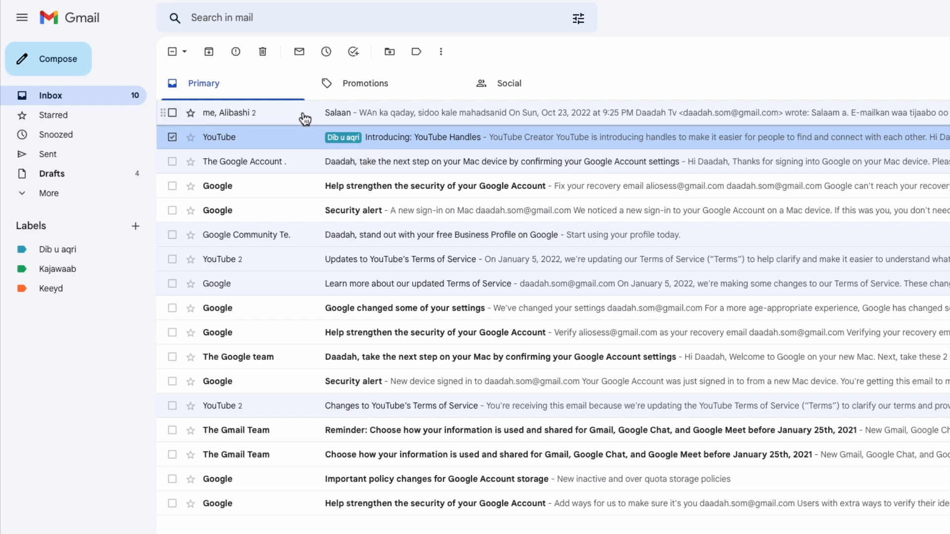
Apply the Keeyd label to the "Salaan" conversation in the inbox
right_click(331, 116)
mouse_move(403, 365)
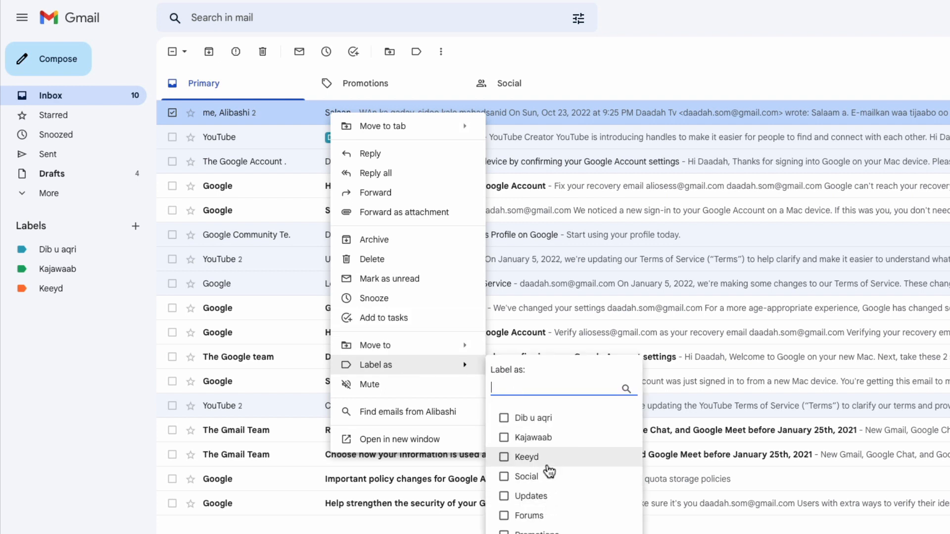
left_click(504, 457)
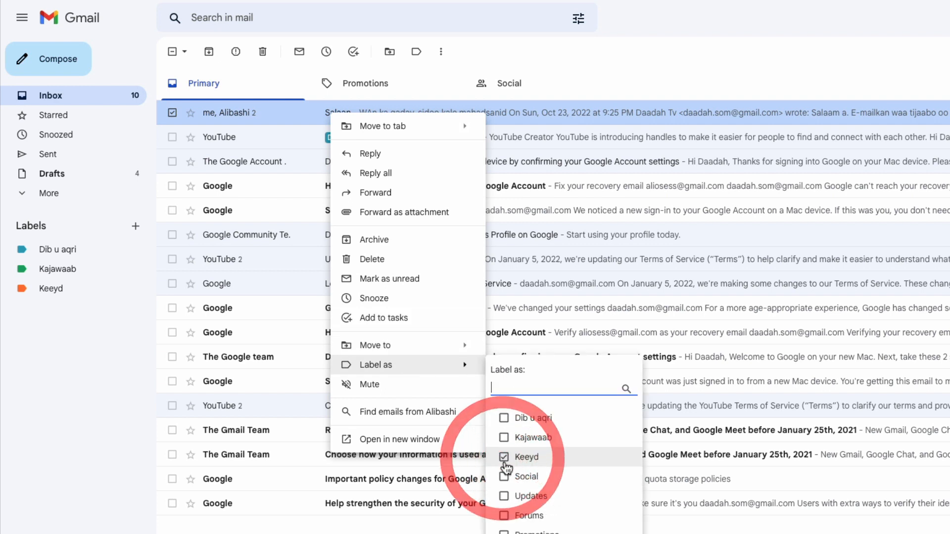
left_click(526, 533)
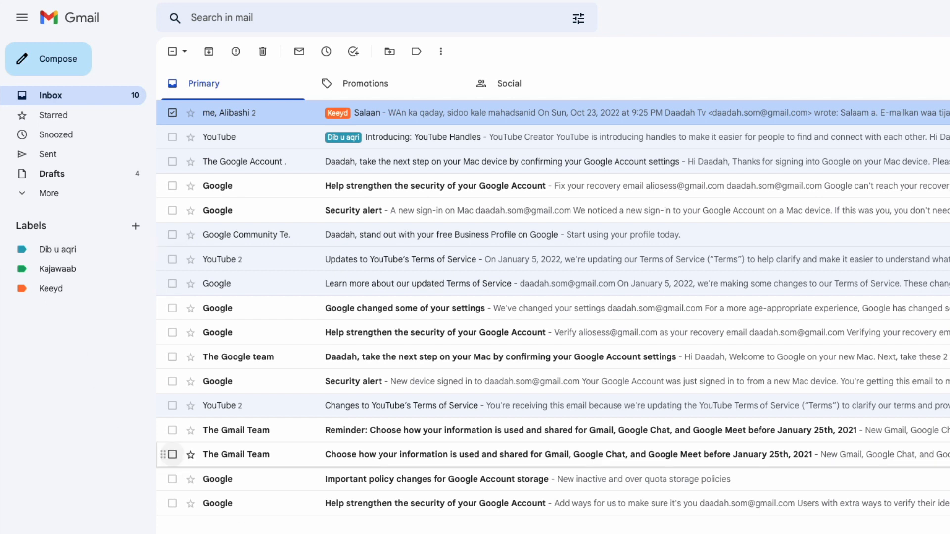
Apply the "Dib u aqri" label to the Google email "Important policy changes for Google Account storage"
right_click(406, 484)
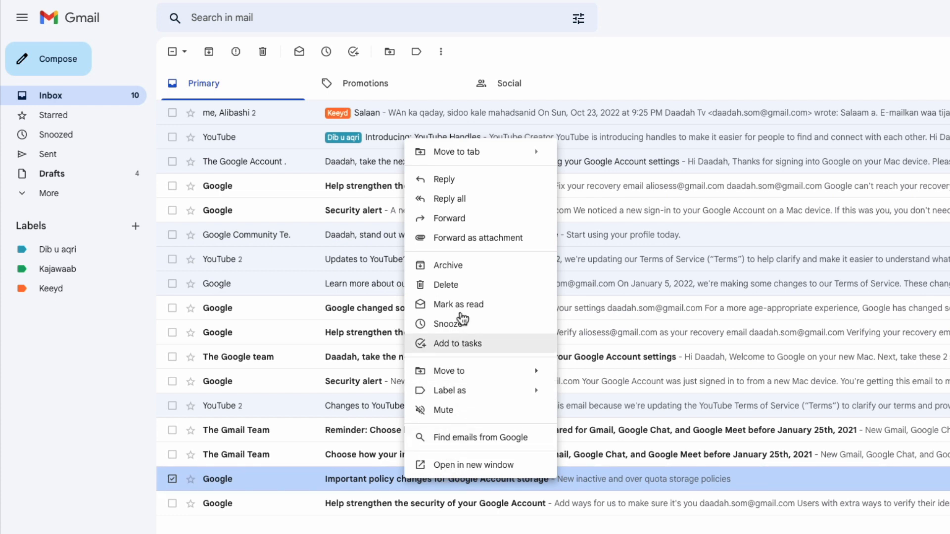
mouse_move(474, 398)
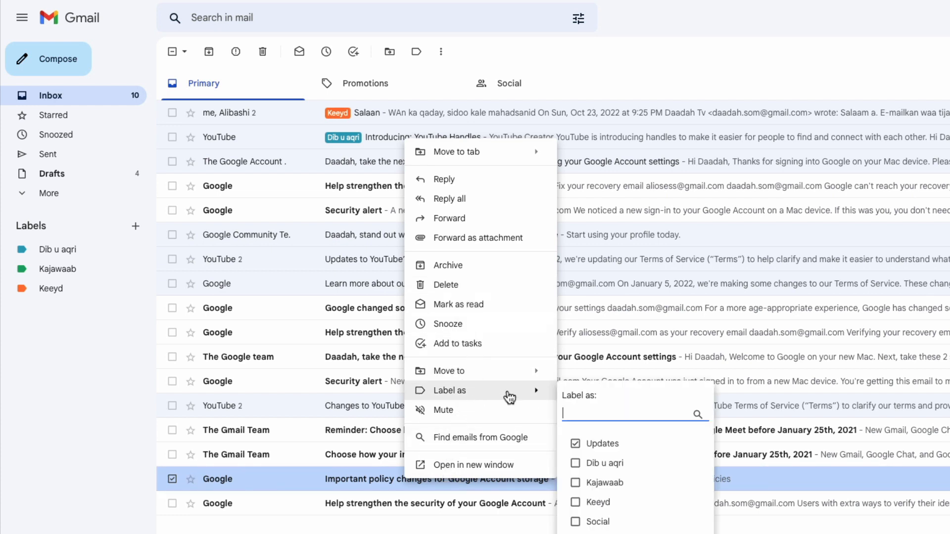
left_click(576, 465)
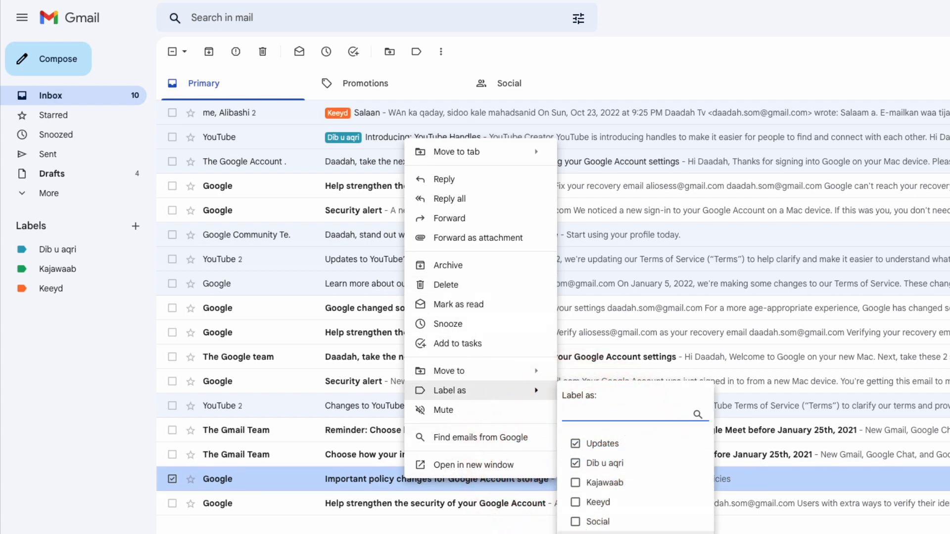
left_click(594, 533)
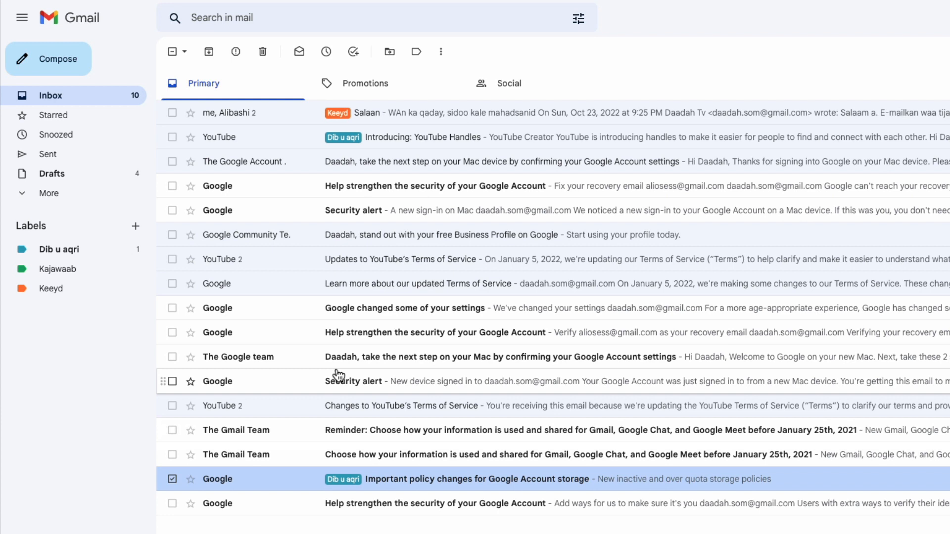
Apply the Kajawaab label to the Google "Security alert" email dated Oct 16
right_click(361, 213)
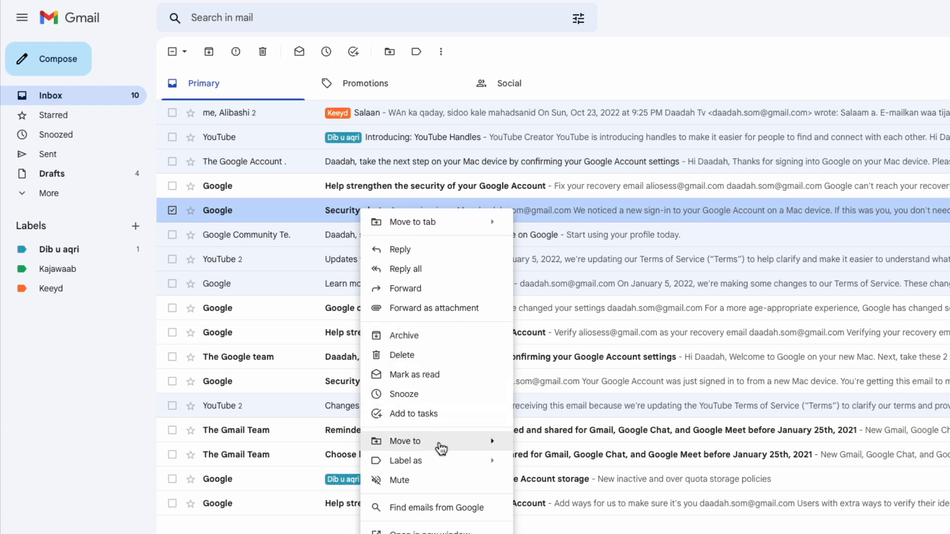
mouse_move(448, 467)
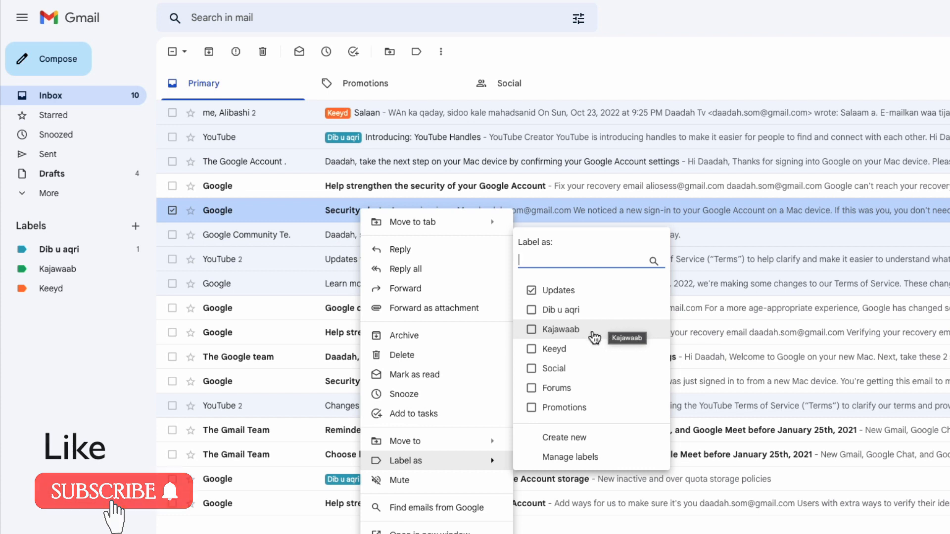
left_click(568, 330)
left_click(116, 410)
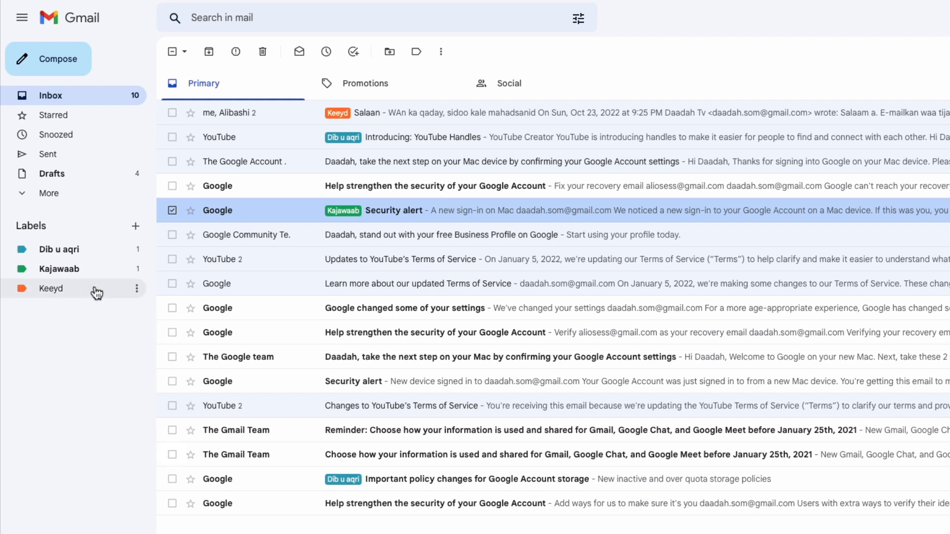
View the emails filed under the "Dib u aqri", Kajawaab and Keeyd labels, and return to the inbox
left_click(60, 250)
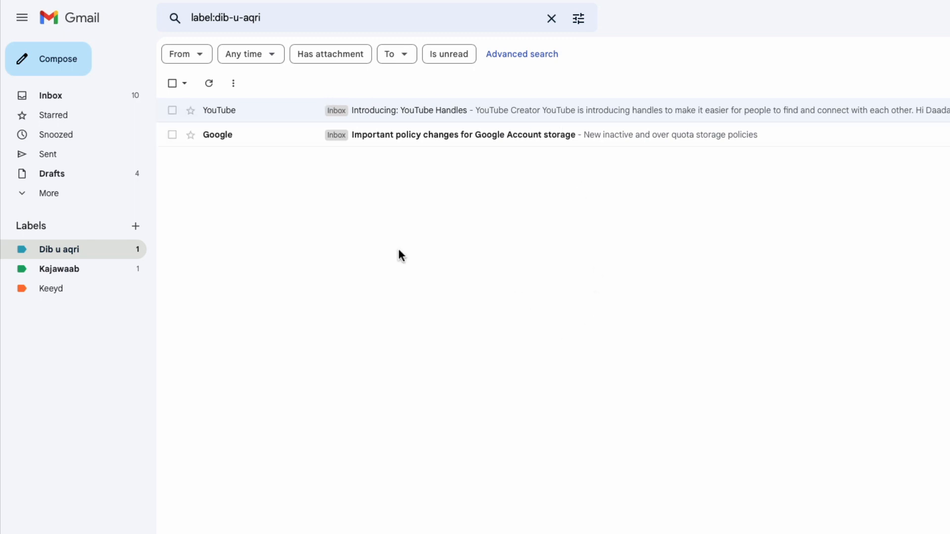
left_click(75, 283)
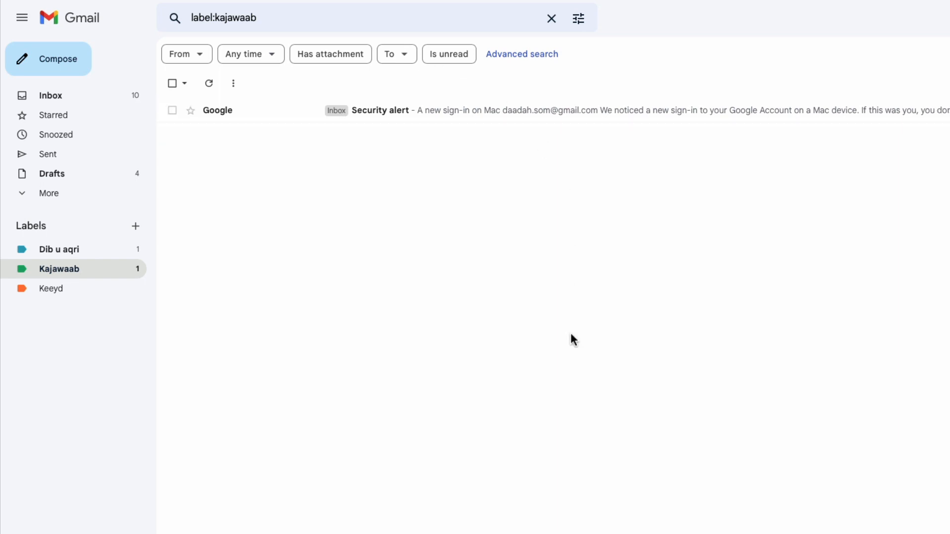
left_click(54, 297)
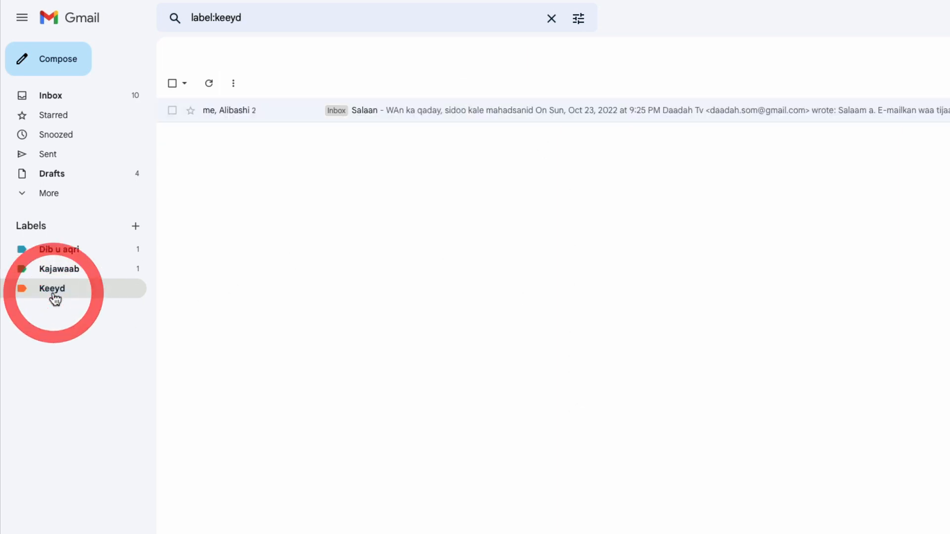
left_click(406, 243)
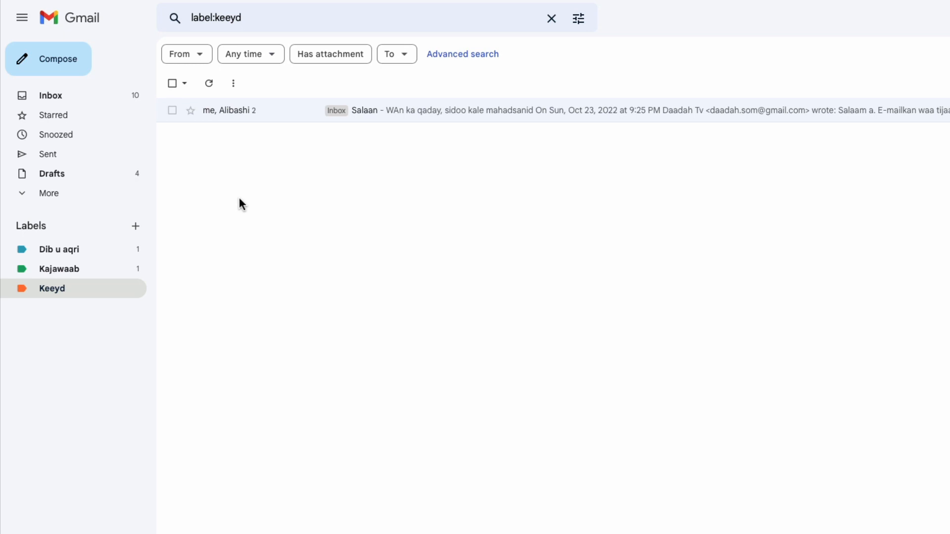
left_click(51, 97)
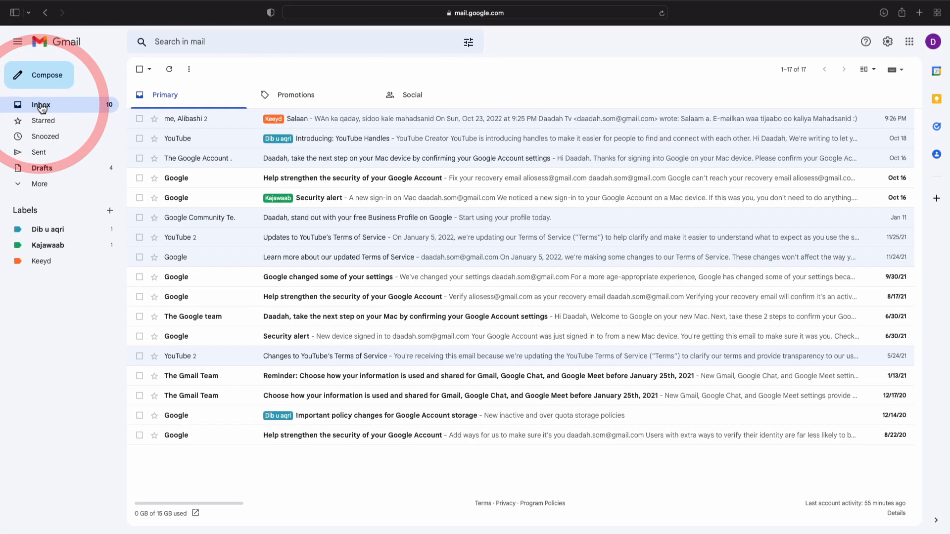